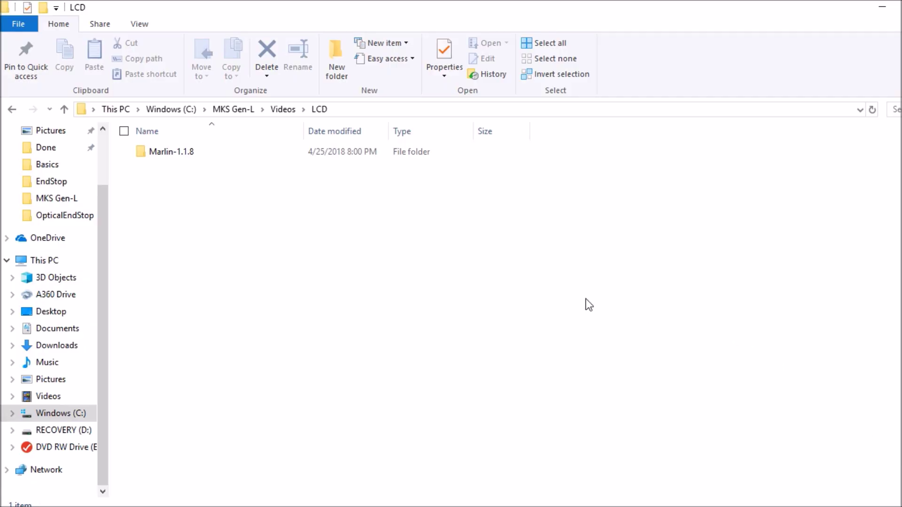
# - Open Marlin.ino from the Marlin subfolder inside Marlin-1.1.8
pyautogui.click(167, 160)
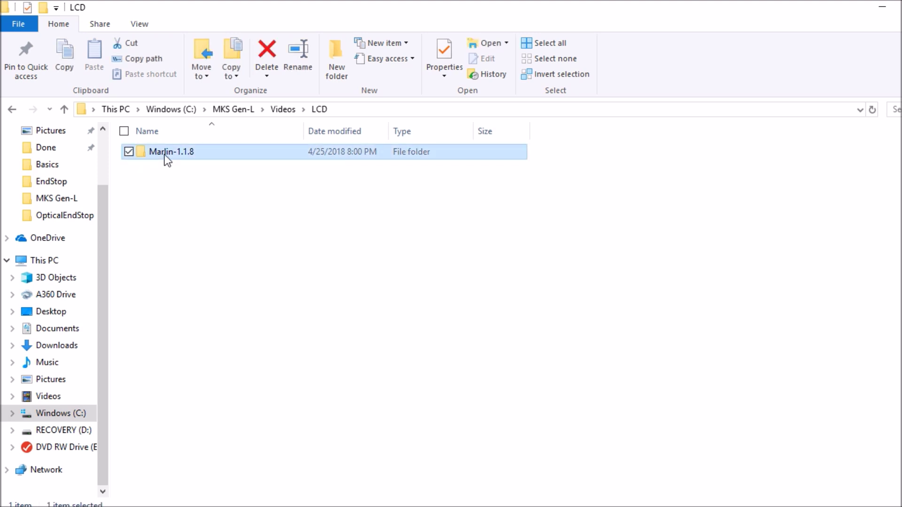
pyautogui.doubleClick(164, 155)
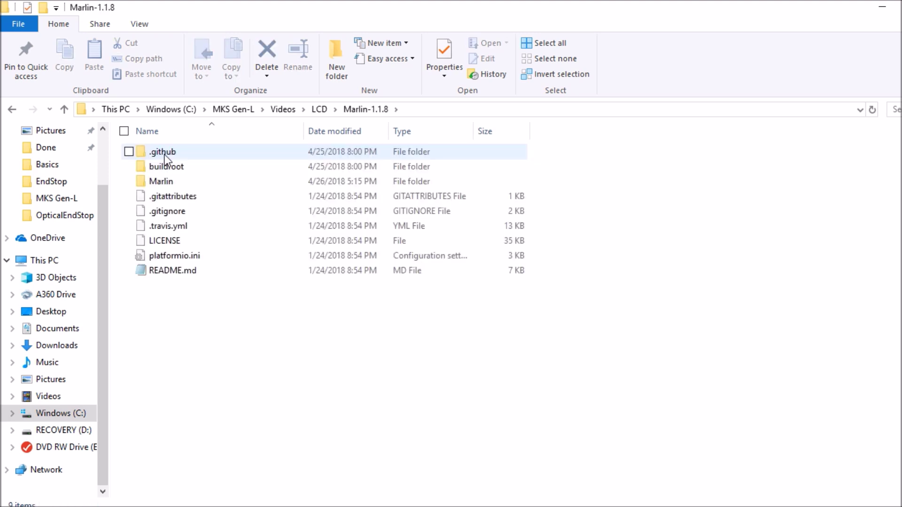
pyautogui.click(165, 185)
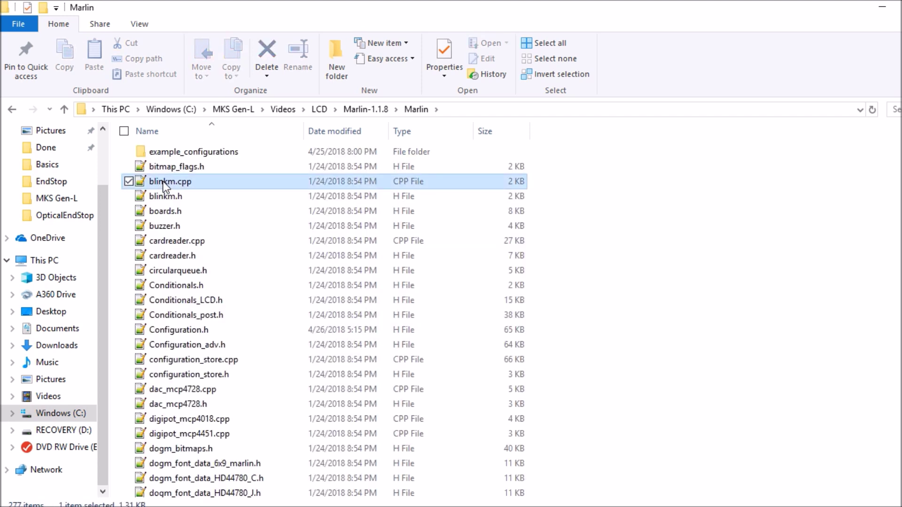
pyautogui.press('m')
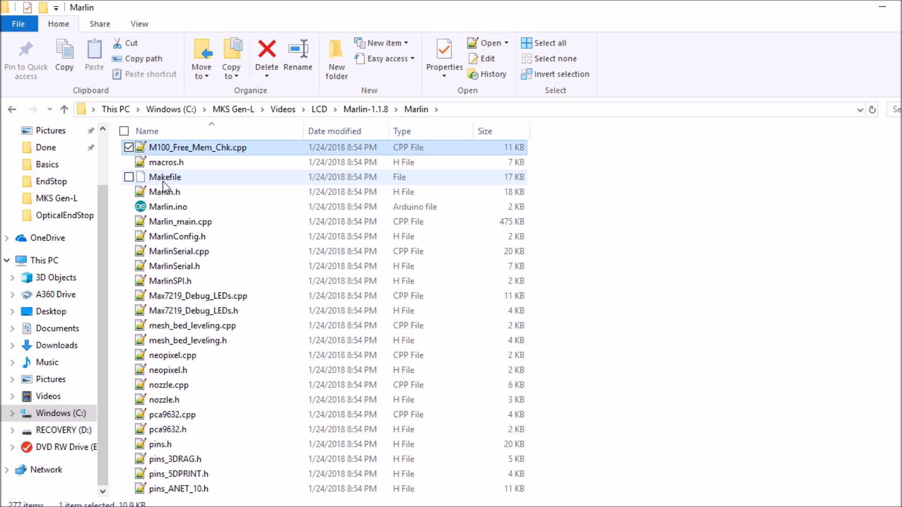
pyautogui.press('m')
pyautogui.press('m')
pyautogui.press('m')
pyautogui.press('m')
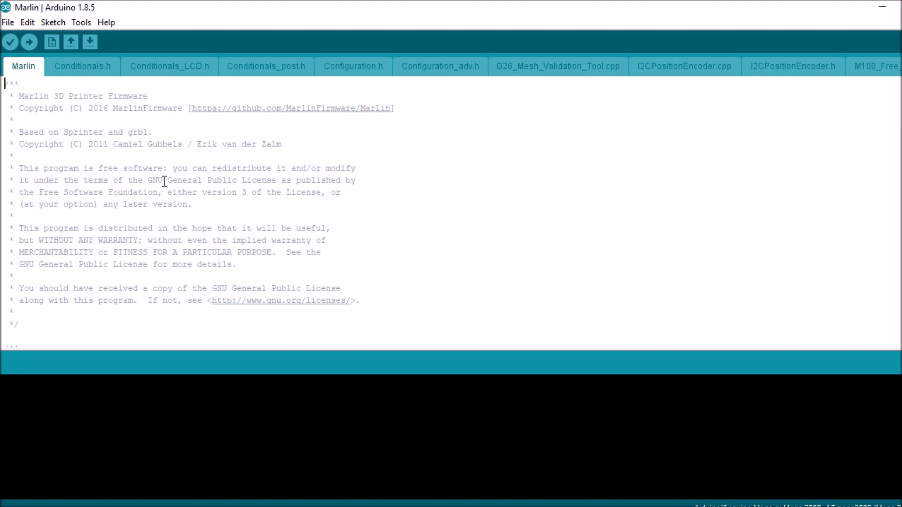
# - Switch to Configuration.h and search 'sd' to reach the LCD and SD support section
pyautogui.click(342, 66)
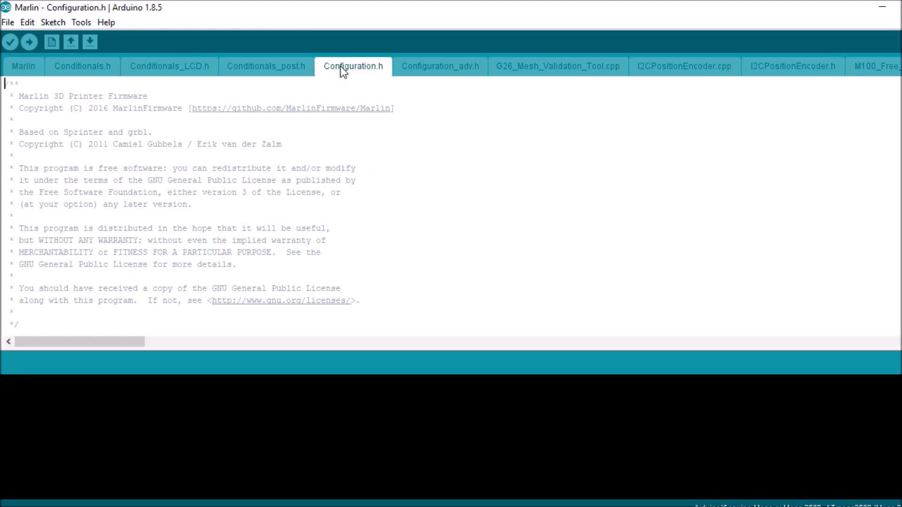
pyautogui.click(354, 192)
pyautogui.hotkey('ctrl', 'f')
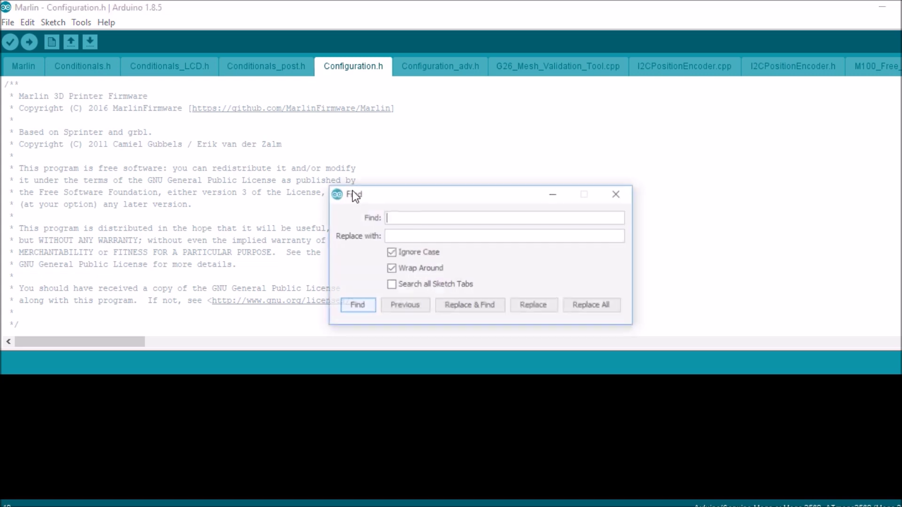
pyautogui.write('sd')
pyautogui.press('Return')
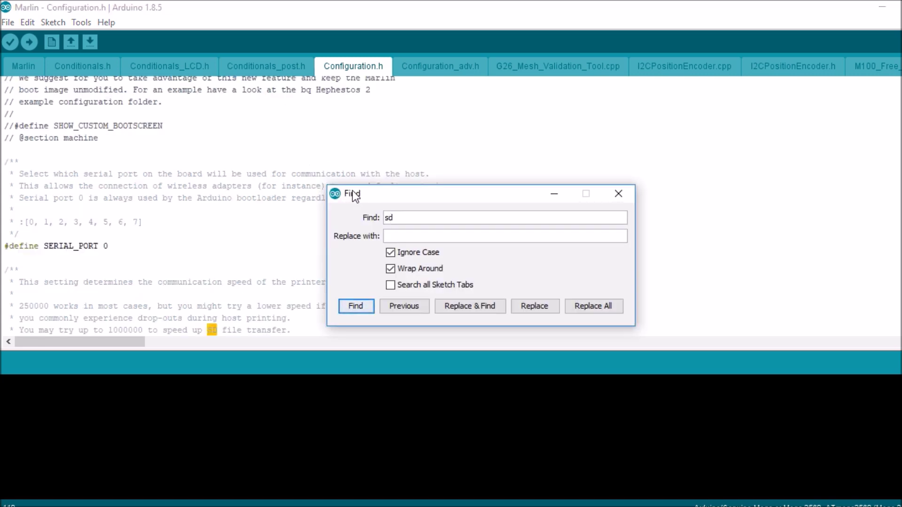
pyautogui.press('Return')
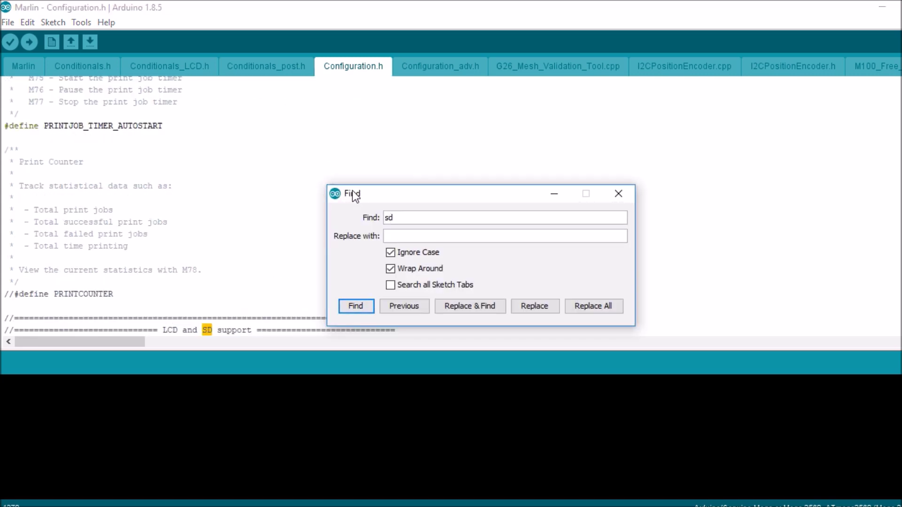
pyautogui.press('Escape')
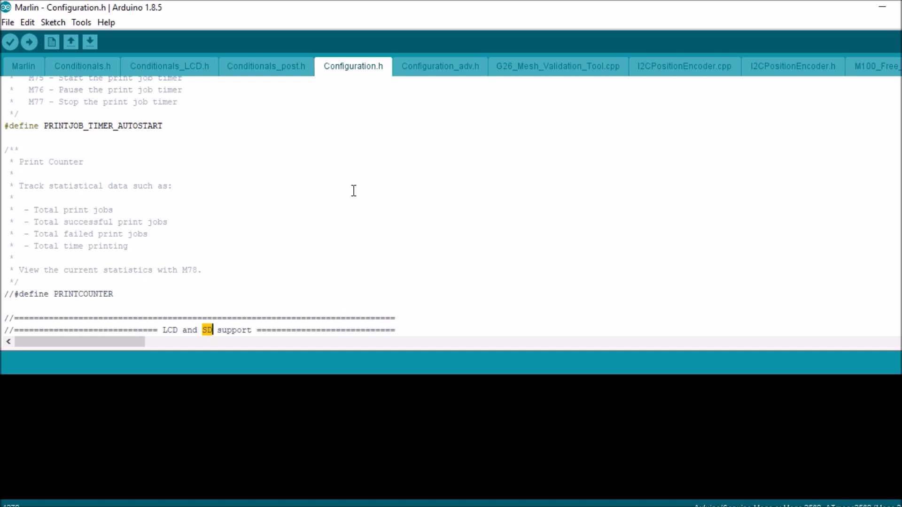
pyautogui.press('Down')
pyautogui.press('Down')
pyautogui.press('Down')
pyautogui.press('Down')
pyautogui.press('Down')
pyautogui.press('Down')
pyautogui.press('Down')
pyautogui.press('Down')
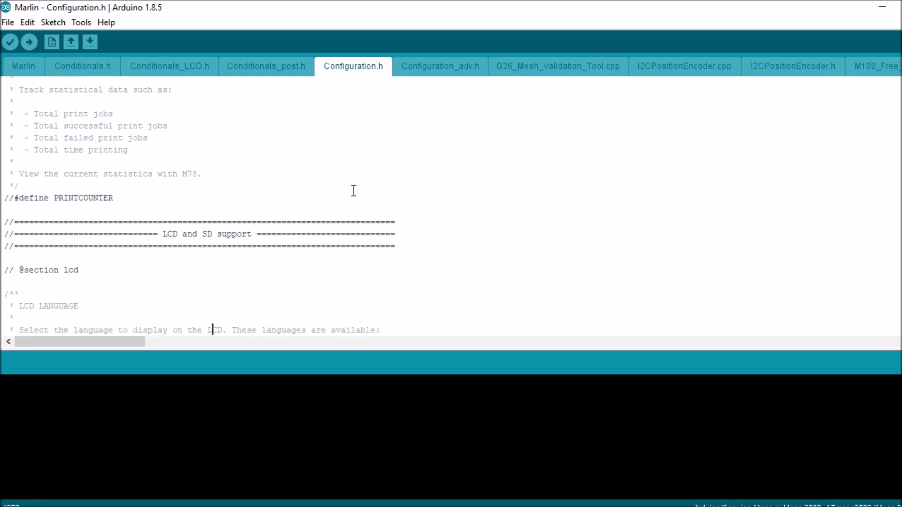
pyautogui.press('Down')
pyautogui.press('Down')
pyautogui.press('Down')
pyautogui.press('Down')
pyautogui.press('Down')
pyautogui.press('Down')
pyautogui.press('Down')
pyautogui.press('Down')
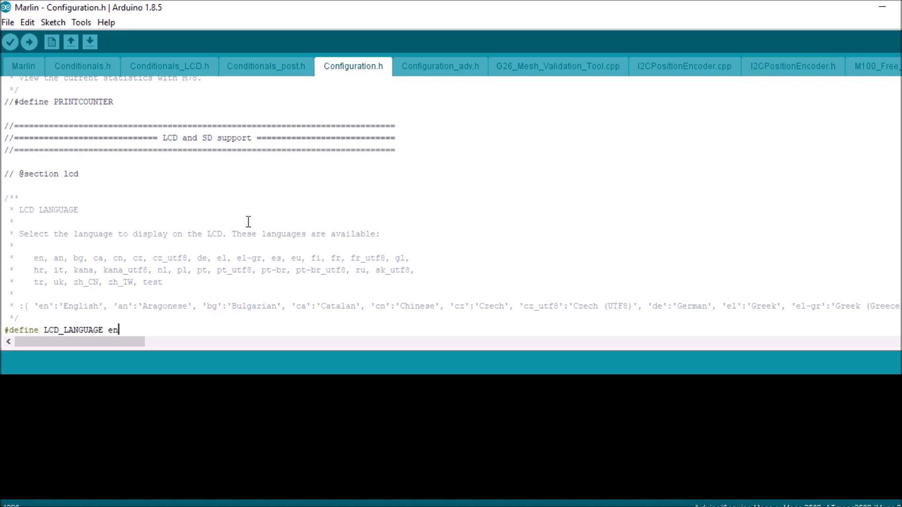
# - Uncomment #define SDSUPPORT to enable SD card support
pyautogui.moveTo(164, 282); pyautogui.dragTo(75, 258)
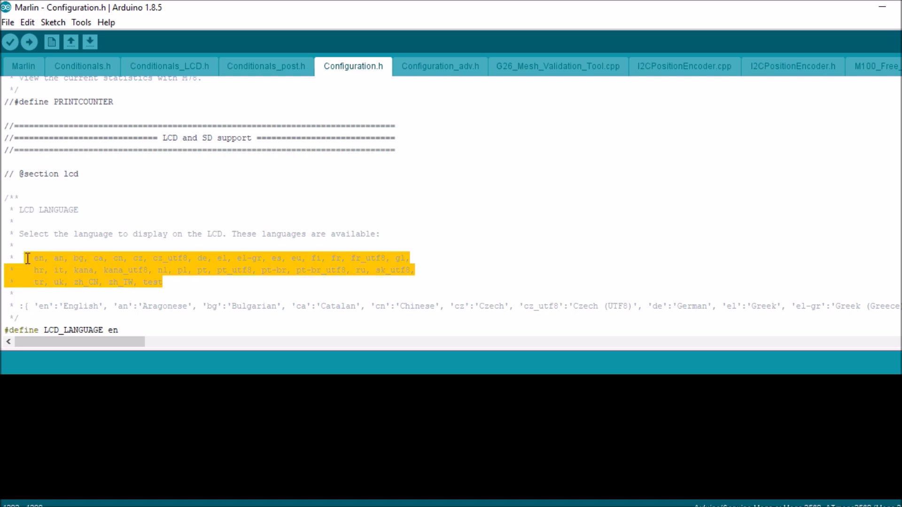
pyautogui.press('Down')
pyautogui.press('Down')
pyautogui.press('Down')
pyautogui.press('Down')
pyautogui.press('Down')
pyautogui.press('Down')
pyautogui.press('Down')
pyautogui.press('Down')
pyautogui.press('Down')
pyautogui.press('Down')
pyautogui.press('Down')
pyautogui.press('Down')
pyautogui.press('Down')
pyautogui.press('Down')
pyautogui.press('Down')
pyautogui.press('Down')
pyautogui.press('Down')
pyautogui.press('Down')
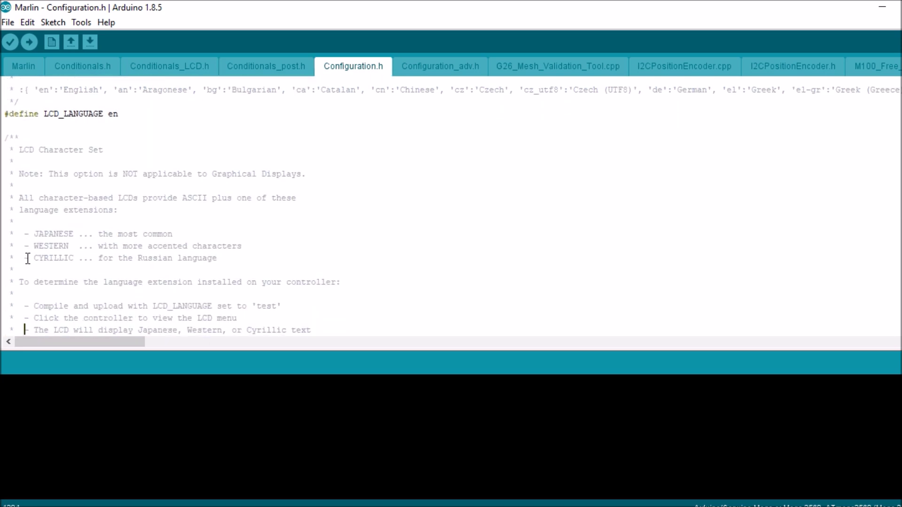
pyautogui.press('Down')
pyautogui.press('Down')
pyautogui.press('Down')
pyautogui.press('Down')
pyautogui.press('Down')
pyautogui.press('Down')
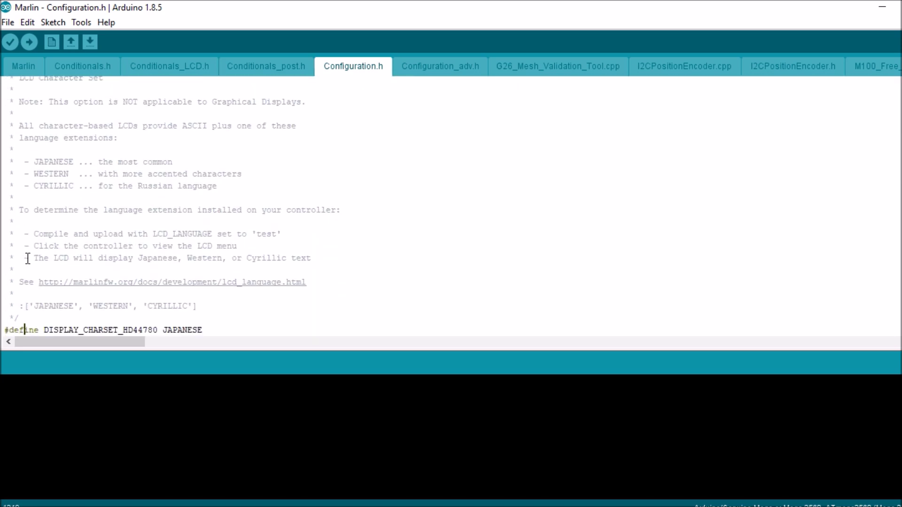
pyautogui.press('Down')
pyautogui.press('Down')
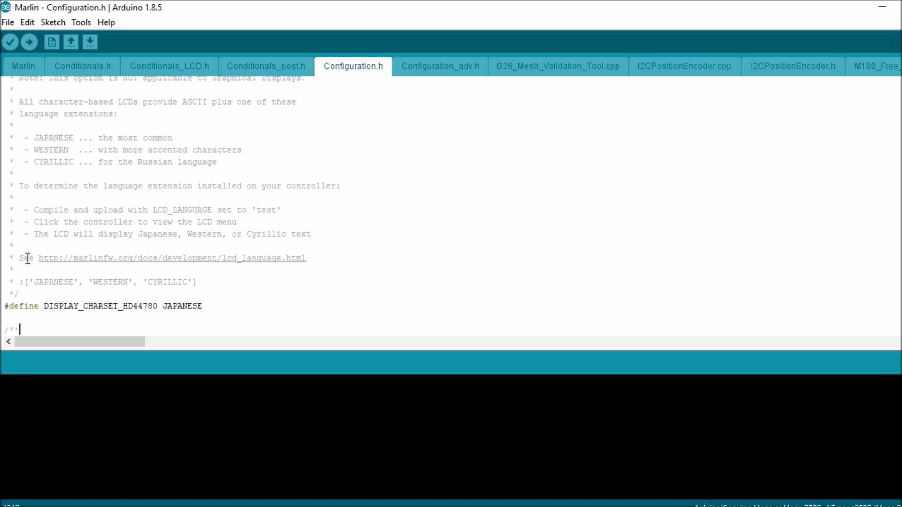
pyautogui.press('Down')
pyautogui.press('Down')
pyautogui.press('Down')
pyautogui.press('Down')
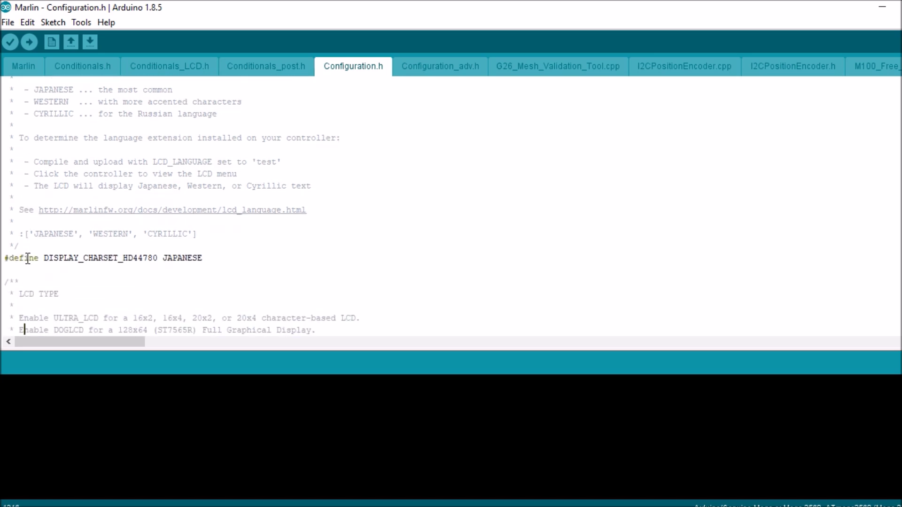
pyautogui.press('Down')
pyautogui.press('Down')
pyautogui.press('Down')
pyautogui.press('Down')
pyautogui.press('Down')
pyautogui.press('Down')
pyautogui.press('Down')
pyautogui.press('Down')
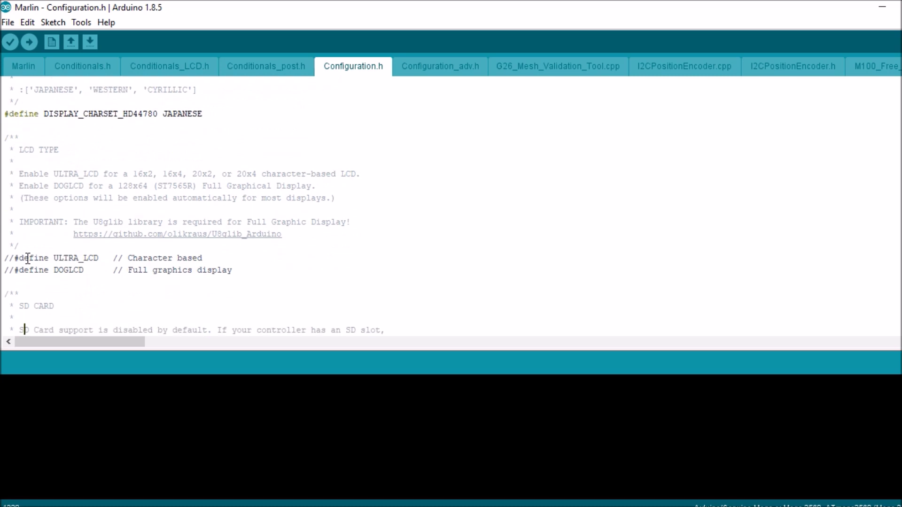
pyautogui.press('Down')
pyautogui.press('Down')
pyautogui.press('Down')
pyautogui.press('Down')
pyautogui.press('Down')
pyautogui.press('Down')
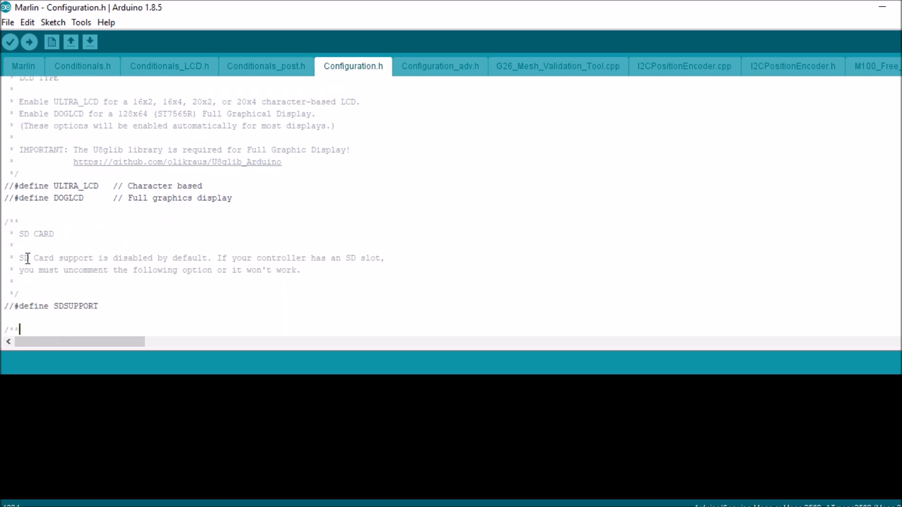
pyautogui.press('Up')
pyautogui.press('Up')
pyautogui.press('Left')
pyautogui.press('Left')
pyautogui.press('BackSpace')
pyautogui.press('BackSpace')
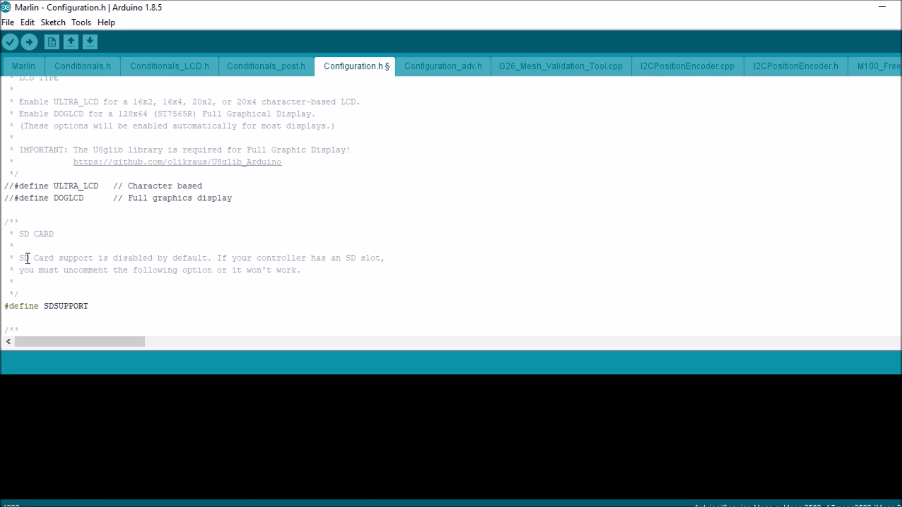
# - Select part of the SD_CHECK_AND_RETRY line below the SPI speed options
pyautogui.press('Down')
pyautogui.press('Down')
pyautogui.press('Down')
pyautogui.press('Down')
pyautogui.press('Down')
pyautogui.press('Down')
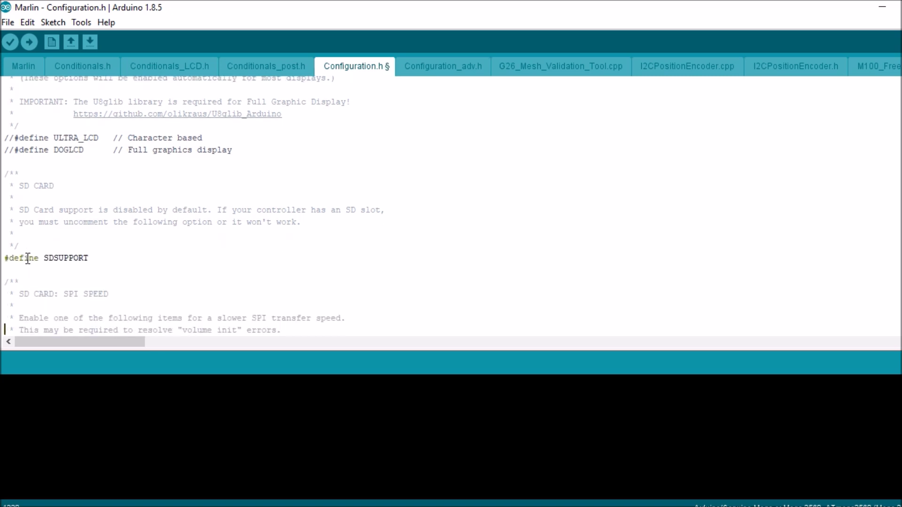
pyautogui.press('Down')
pyautogui.press('Down')
pyautogui.press('Down')
pyautogui.press('Down')
pyautogui.press('Down')
pyautogui.press('Down')
pyautogui.press('Down')
pyautogui.press('Down')
pyautogui.press('Down')
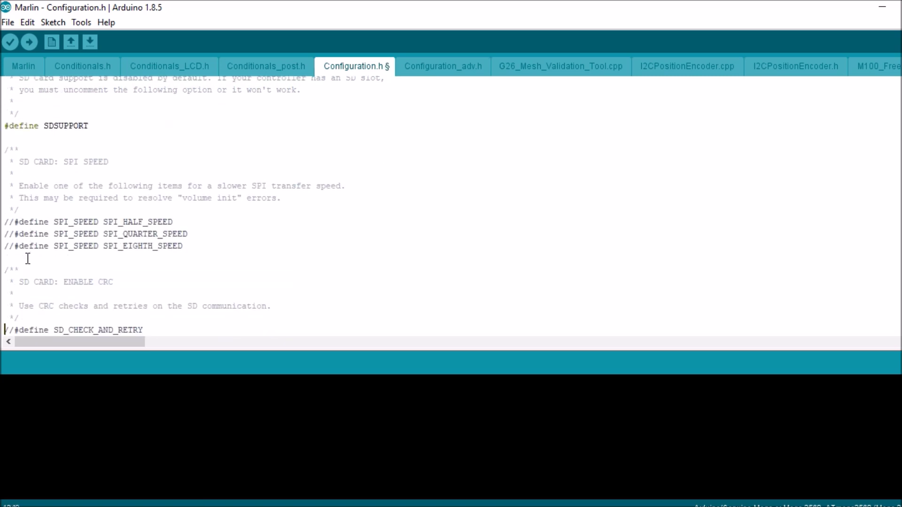
pyautogui.press('Down')
pyautogui.press('Down')
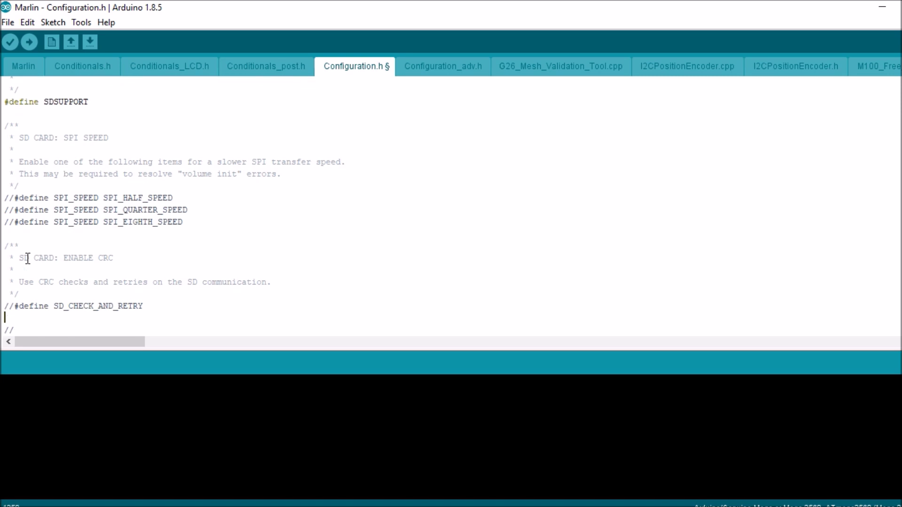
pyautogui.press('Up')
pyautogui.press('Right')
pyautogui.press('Right')
pyautogui.hotkey('shift', 'Right')
pyautogui.hotkey('shift', 'Right')
pyautogui.hotkey('shift', 'Right')
pyautogui.hotkey('shift', 'Right')
pyautogui.hotkey('shift', 'Right')
pyautogui.hotkey('shift', 'Right')
pyautogui.hotkey('shift', 'Right')
pyautogui.hotkey('shift', 'Right')
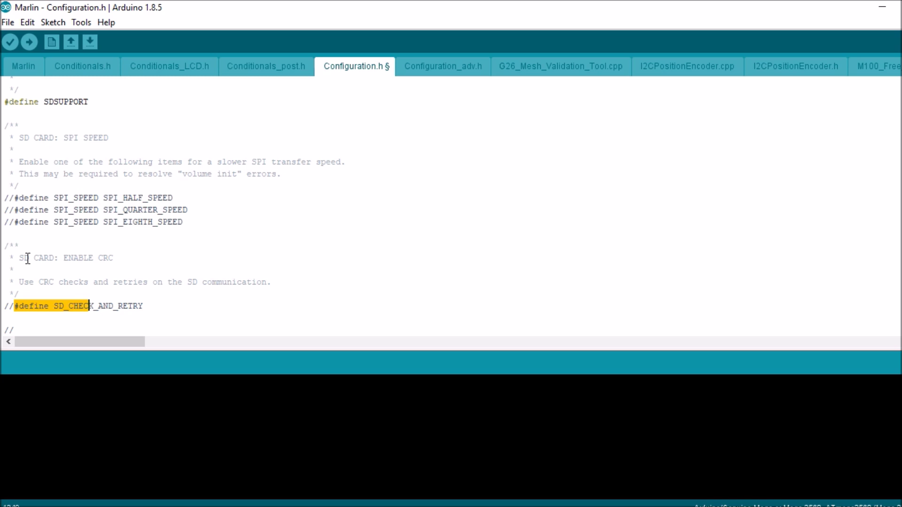
pyautogui.hotkey('shift', 'Right')
pyautogui.hotkey('shift', 'Right')
pyautogui.hotkey('shift', 'Right')
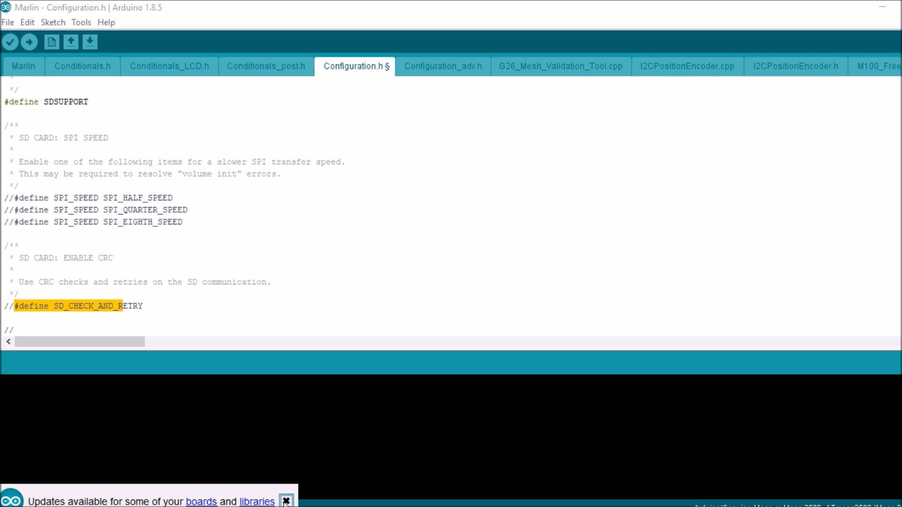
# - Uncomment #define SPEAKER in the speaker/buzzer section, then begin a search for RepRapDiscount
pyautogui.click(287, 502)
pyautogui.press('Down')
pyautogui.press('Down')
pyautogui.press('Down')
pyautogui.press('Down')
pyautogui.press('Down')
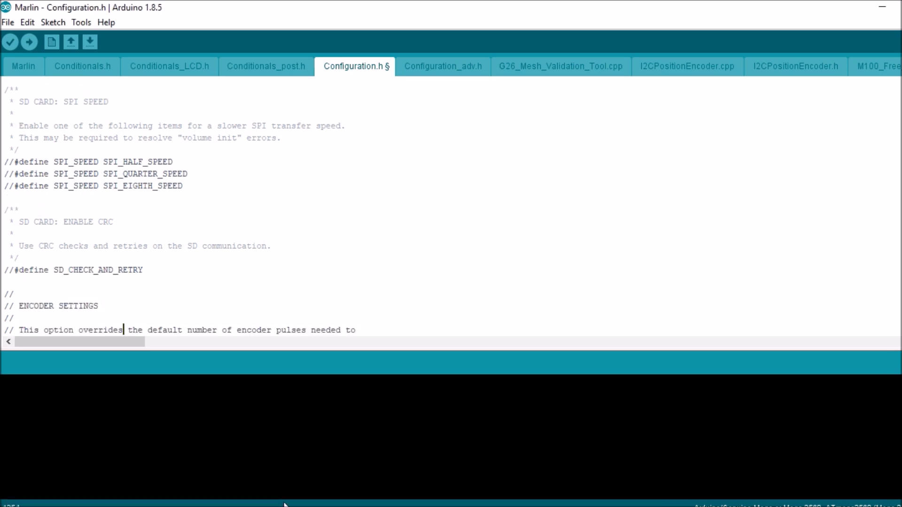
pyautogui.press('Down')
pyautogui.press('Down')
pyautogui.press('Down')
pyautogui.press('Down')
pyautogui.press('Down')
pyautogui.press('Down')
pyautogui.press('Down')
pyautogui.press('Down')
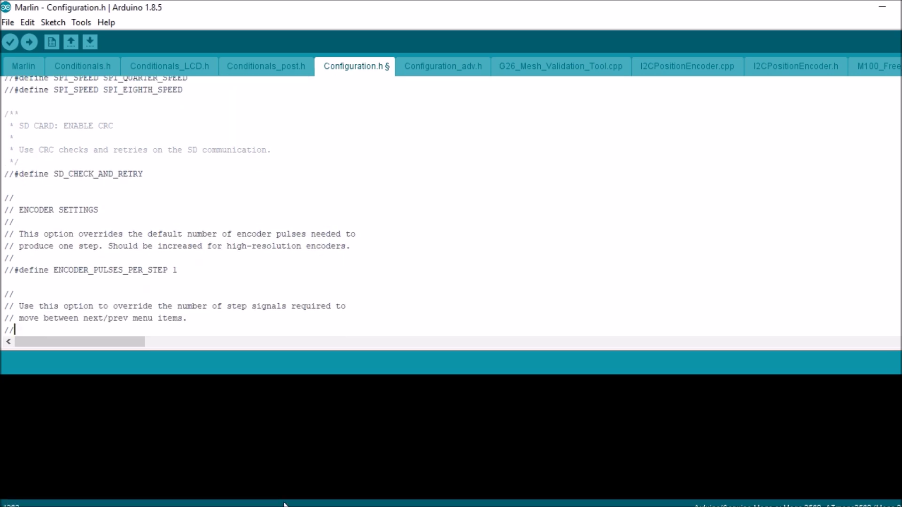
pyautogui.press('Down')
pyautogui.press('Down')
pyautogui.press('Down')
pyautogui.press('Down')
pyautogui.press('Down')
pyautogui.press('Down')
pyautogui.press('Down')
pyautogui.press('Down')
pyautogui.press('Down')
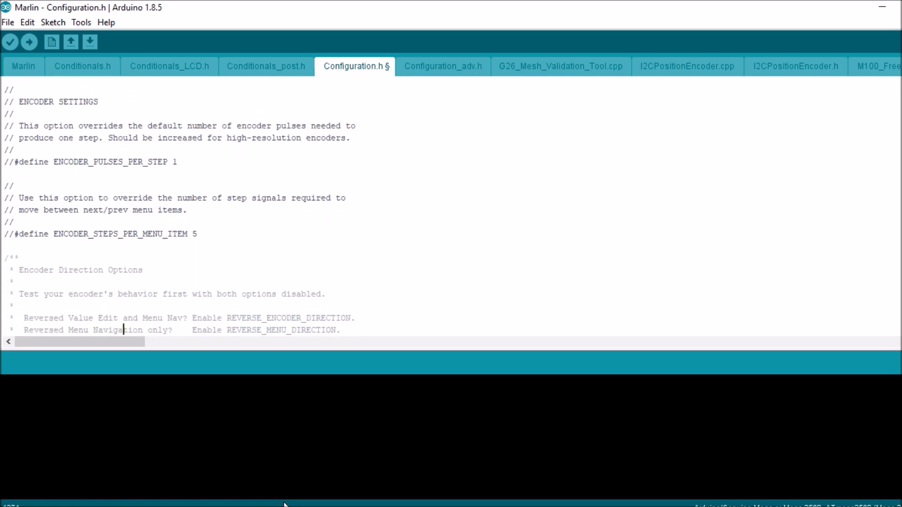
pyautogui.press('Down')
pyautogui.press('Down')
pyautogui.press('Down')
pyautogui.press('Down')
pyautogui.press('Down')
pyautogui.press('Down')
pyautogui.press('Down')
pyautogui.press('Down')
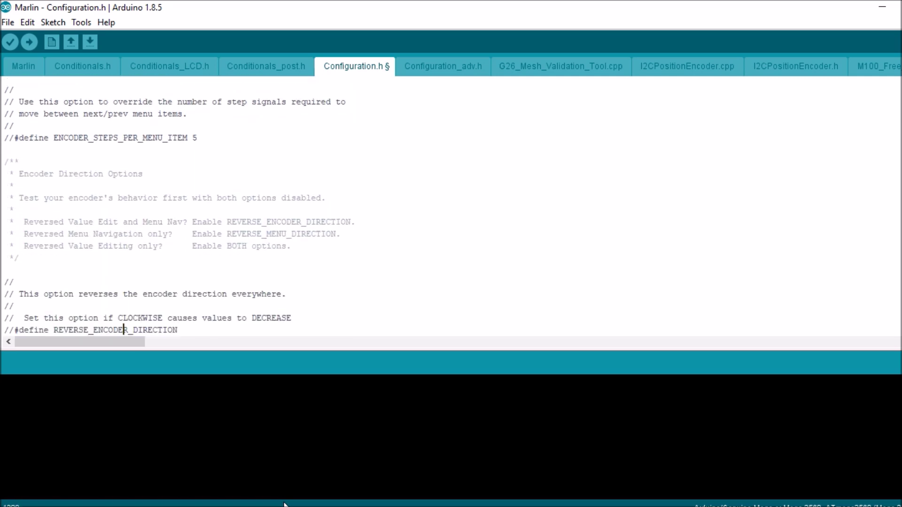
pyautogui.press('Down')
pyautogui.press('Down')
pyautogui.press('Down')
pyautogui.press('Down')
pyautogui.press('Down')
pyautogui.press('Down')
pyautogui.press('Down')
pyautogui.press('Down')
pyautogui.press('Down')
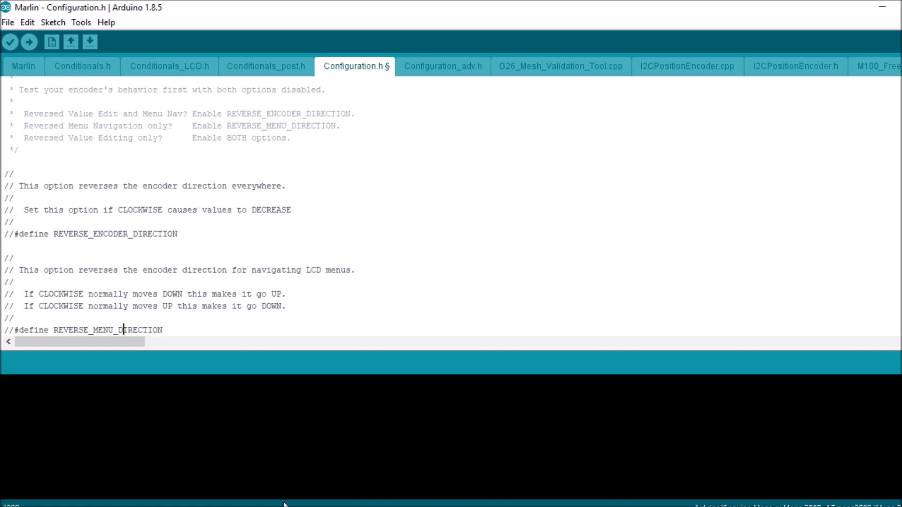
pyautogui.press('Down')
pyautogui.press('Down')
pyautogui.press('Down')
pyautogui.press('Down')
pyautogui.press('Down')
pyautogui.press('Down')
pyautogui.press('Down')
pyautogui.press('Down')
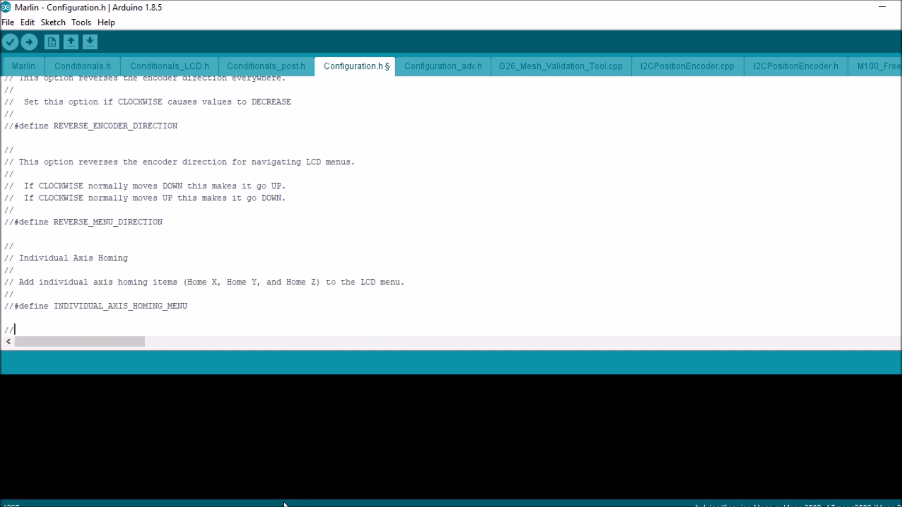
pyautogui.press('Down')
pyautogui.press('Down')
pyautogui.press('Down')
pyautogui.press('Down')
pyautogui.press('Down')
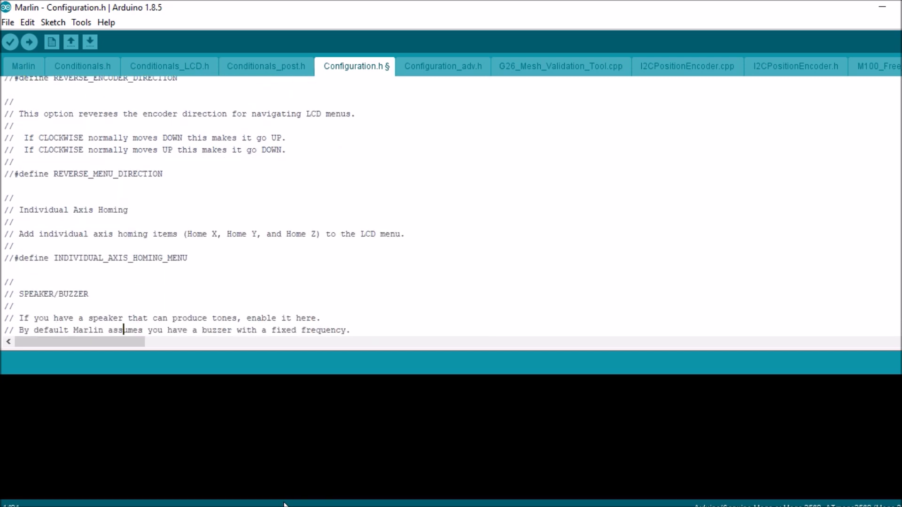
pyautogui.press('Down')
pyautogui.press('Down')
pyautogui.press('Down')
pyautogui.press('Down')
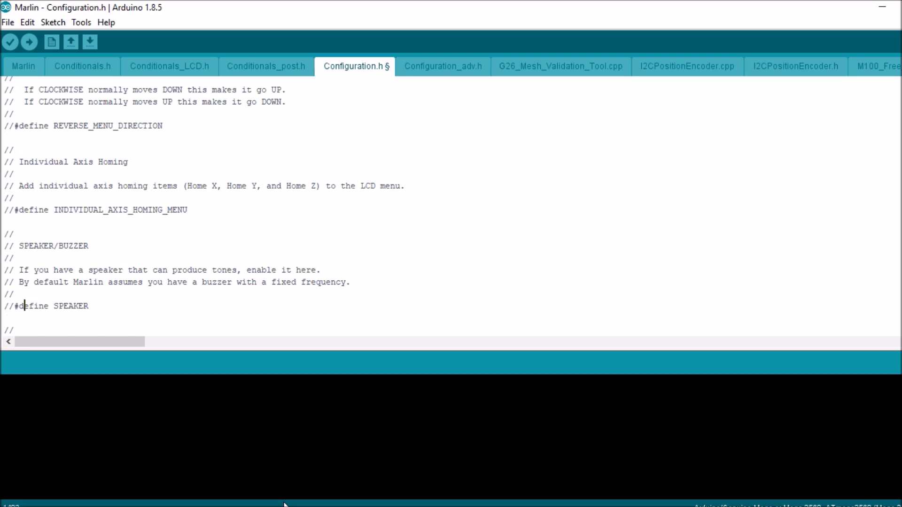
pyautogui.press('Left')
pyautogui.press('Left')
pyautogui.press('BackSpace')
pyautogui.press('BackSpace')
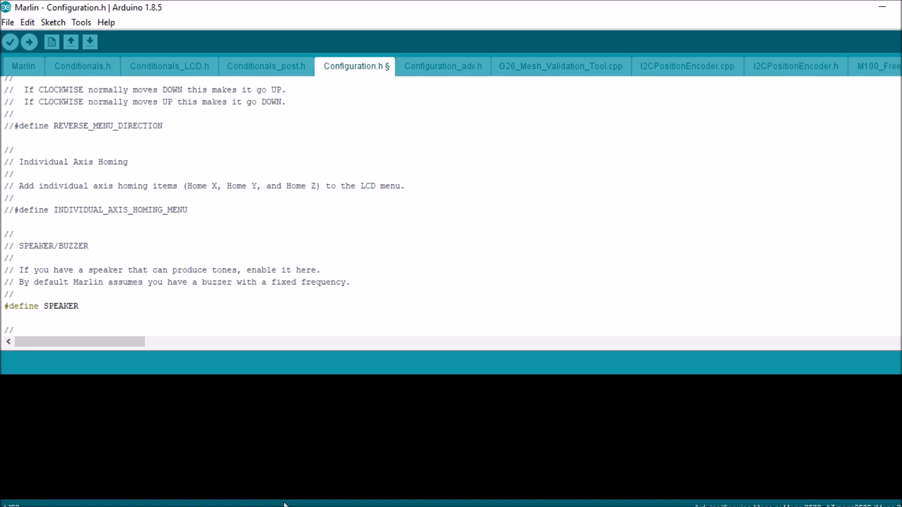
pyautogui.press('Down')
pyautogui.press('Down')
pyautogui.press('Down')
pyautogui.press('Down')
pyautogui.press('Down')
pyautogui.press('Down')
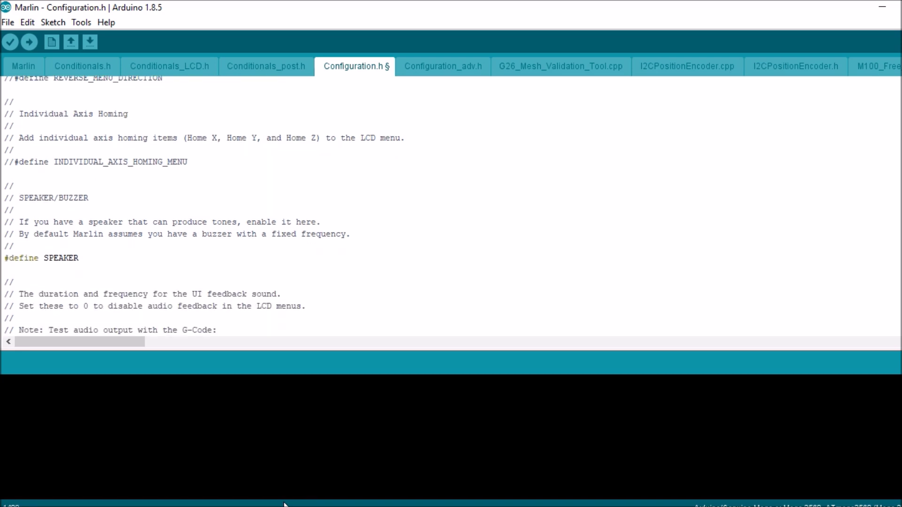
pyautogui.hotkey('ctrl', 'f')
pyautogui.write('RepRapDiscount')
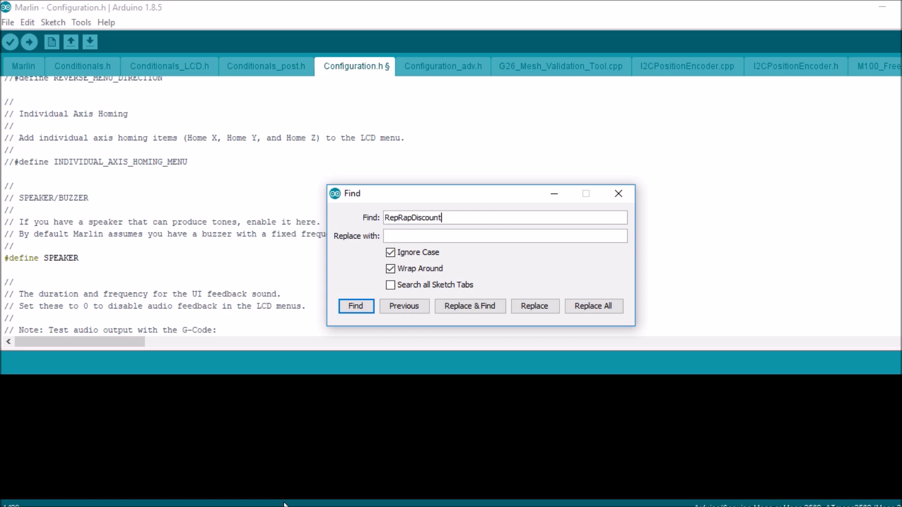
# - Jump to the RepRapDiscount match and uncomment #define REPRAP_DISCOUNT_SMART_CONTROLLER
pyautogui.press('Return')
pyautogui.press('Escape')
pyautogui.press('Down')
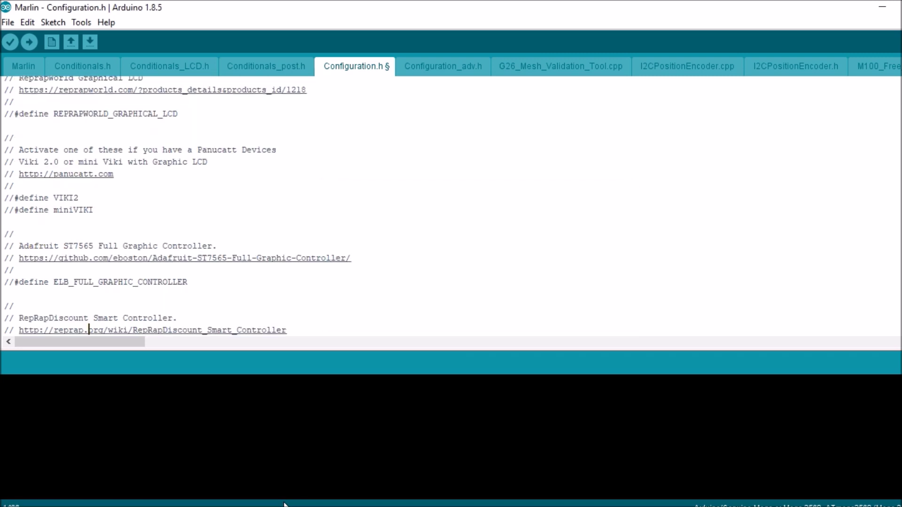
pyautogui.press('Down')
pyautogui.press('Down')
pyautogui.press('Down')
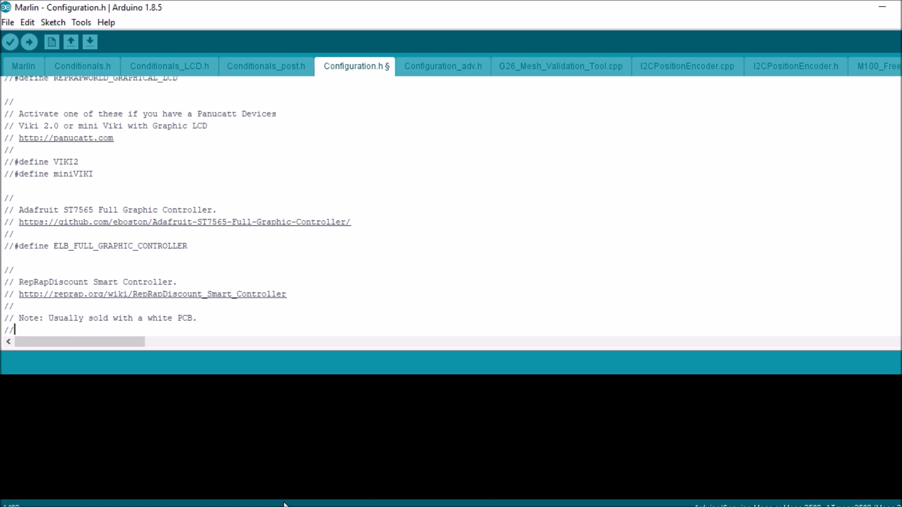
pyautogui.press('Down')
pyautogui.press('Down')
pyautogui.press('Down')
pyautogui.press('Down')
pyautogui.press('Up')
pyautogui.press('Up')
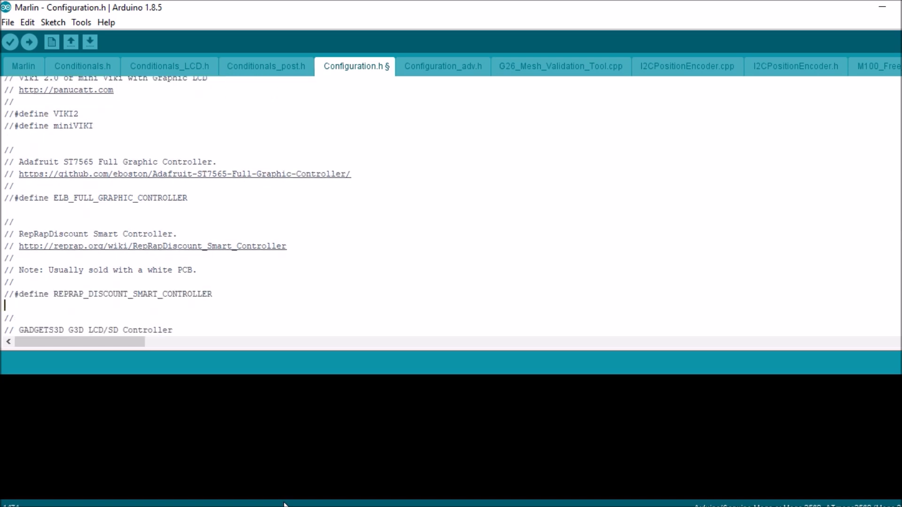
pyautogui.press('Up')
pyautogui.hotkey('ctrl', 'Left')
pyautogui.press('Left')
pyautogui.press('BackSpace')
pyautogui.press('BackSpace')
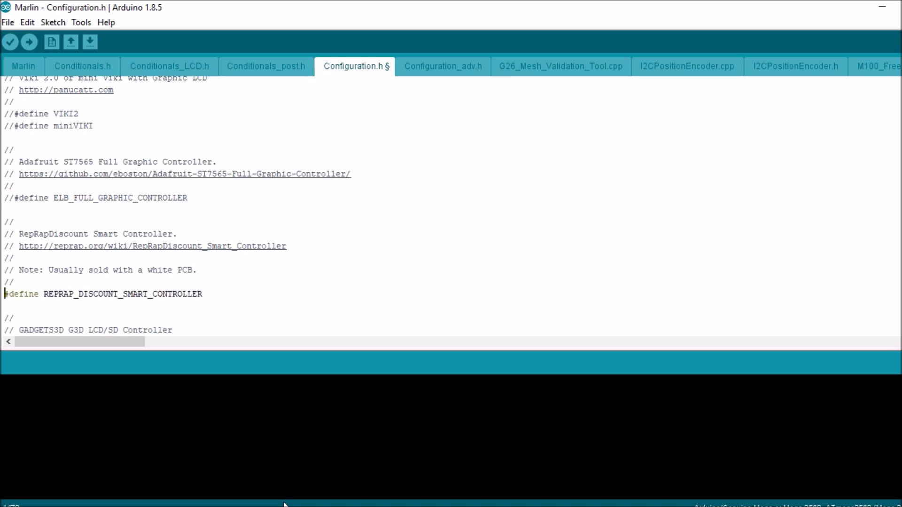
pyautogui.click(83, 22)
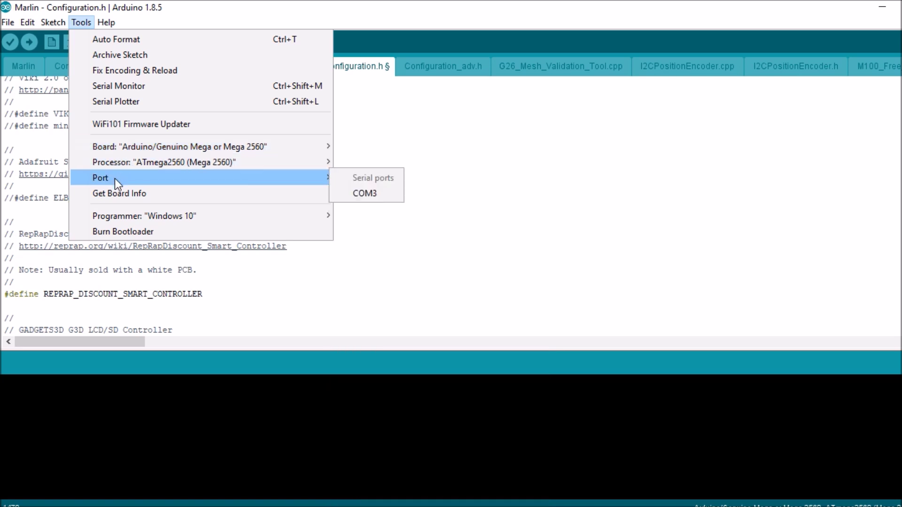
# - Choose COM3 under Tools > Port and confirm it is checked
pyautogui.moveTo(201, 178)
pyautogui.click(344, 191)
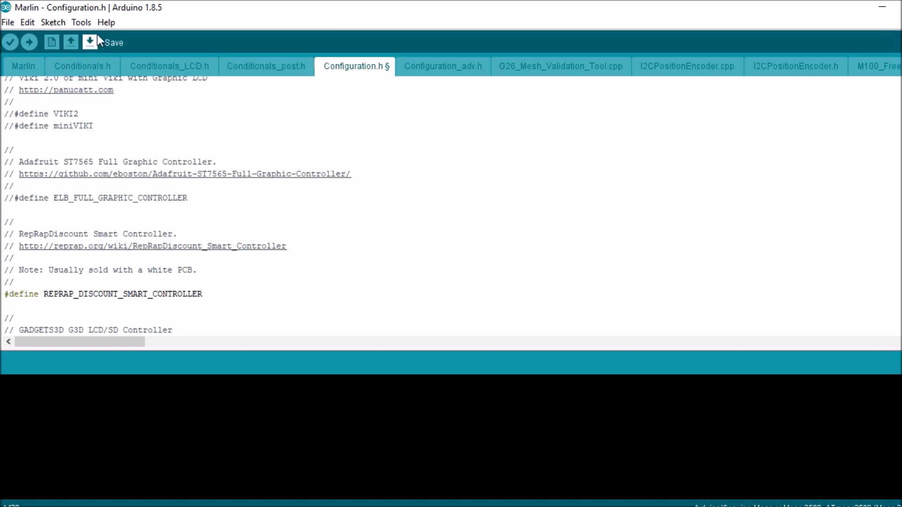
pyautogui.click(80, 22)
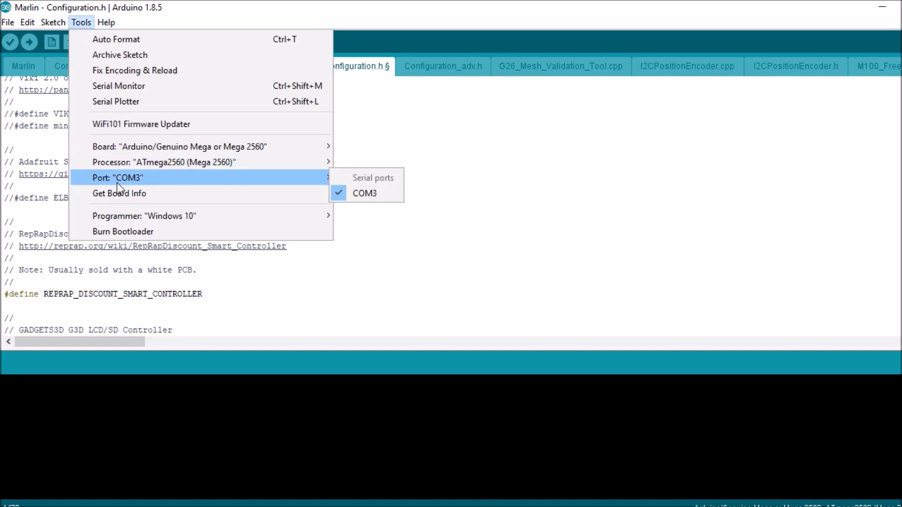
pyautogui.click(432, 114)
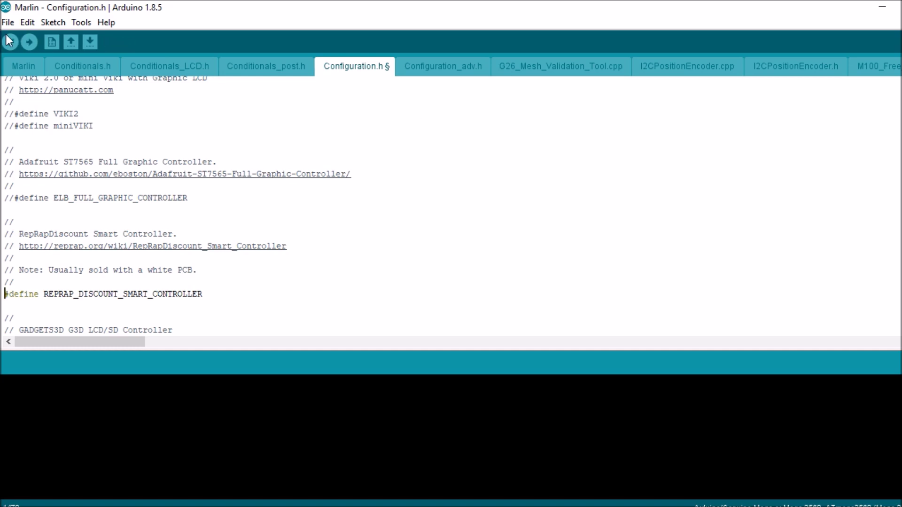
# - Start compiling and uploading the Marlin firmware with the Upload button
pyautogui.click(29, 42)
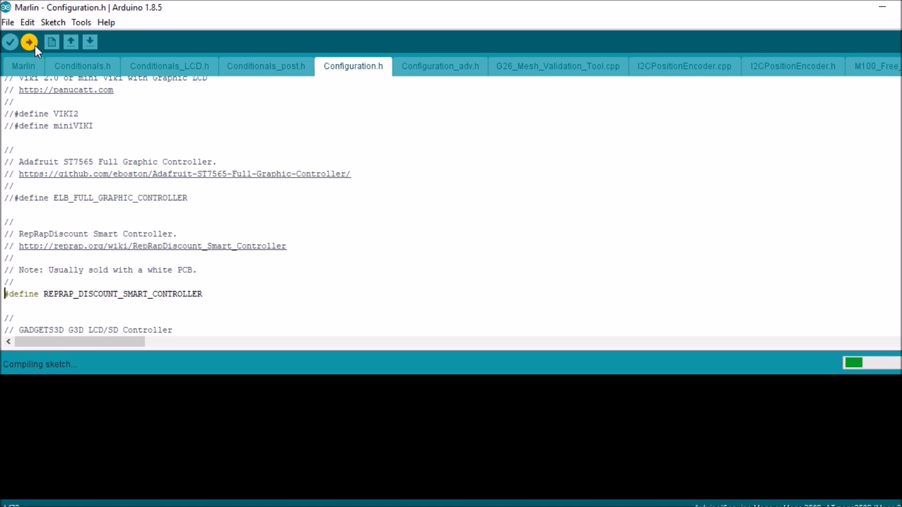